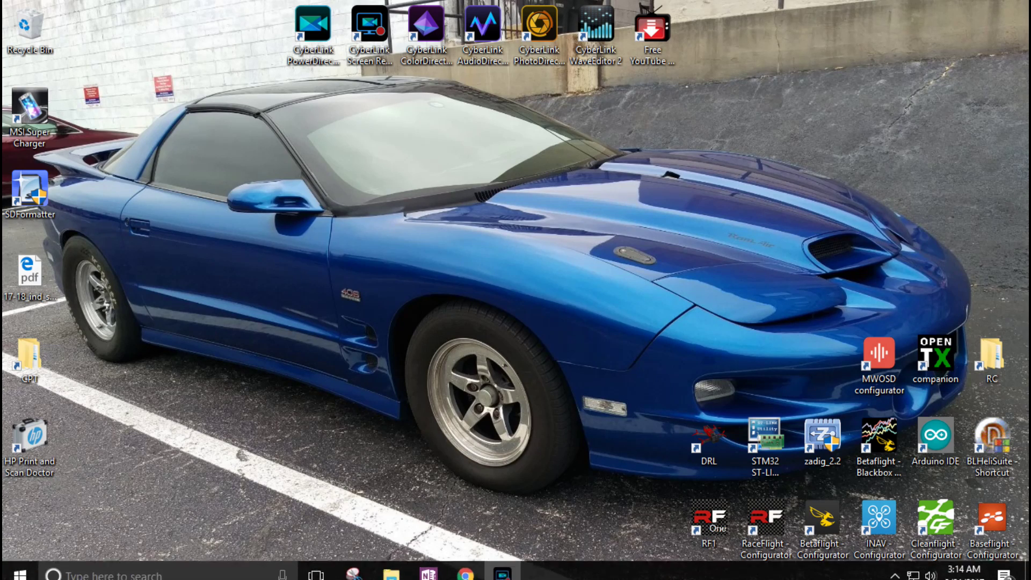
Switch to Chrome and review the OpenTX homepage's Companion description, installation notes and 2.2.0 release news.
click(471, 568)
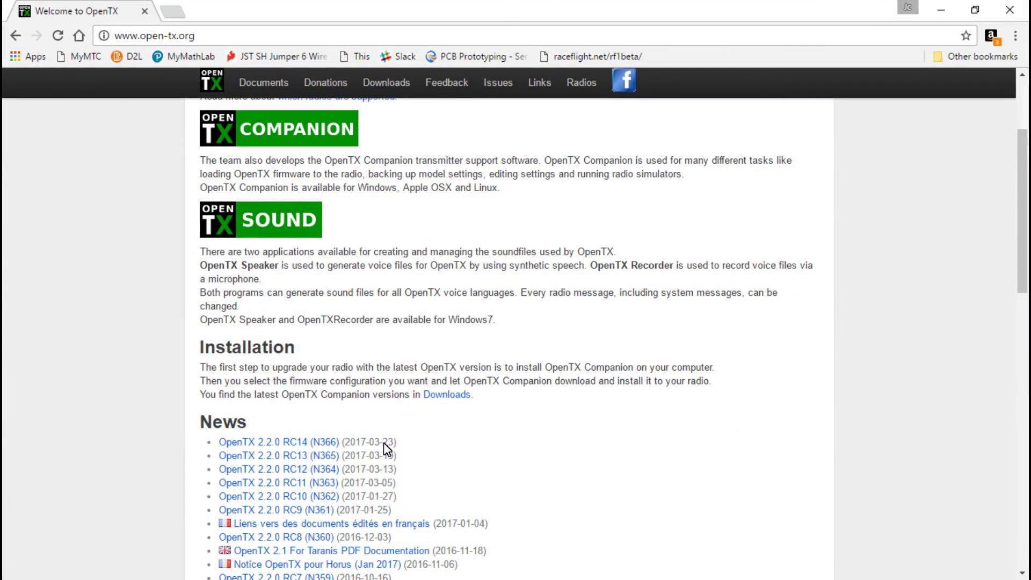
scroll(138, 333, up, 3)
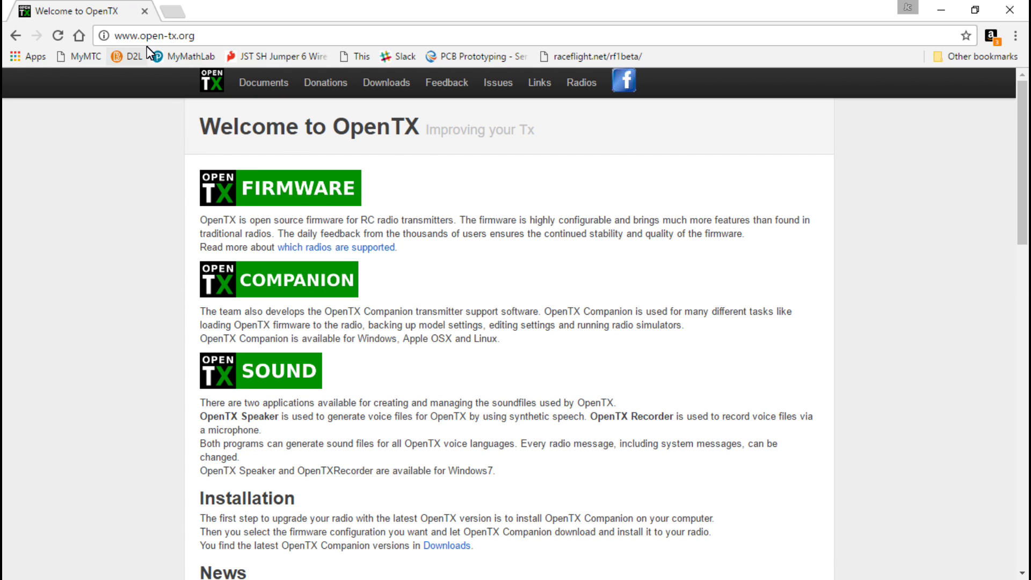
scroll(138, 303, down, 4)
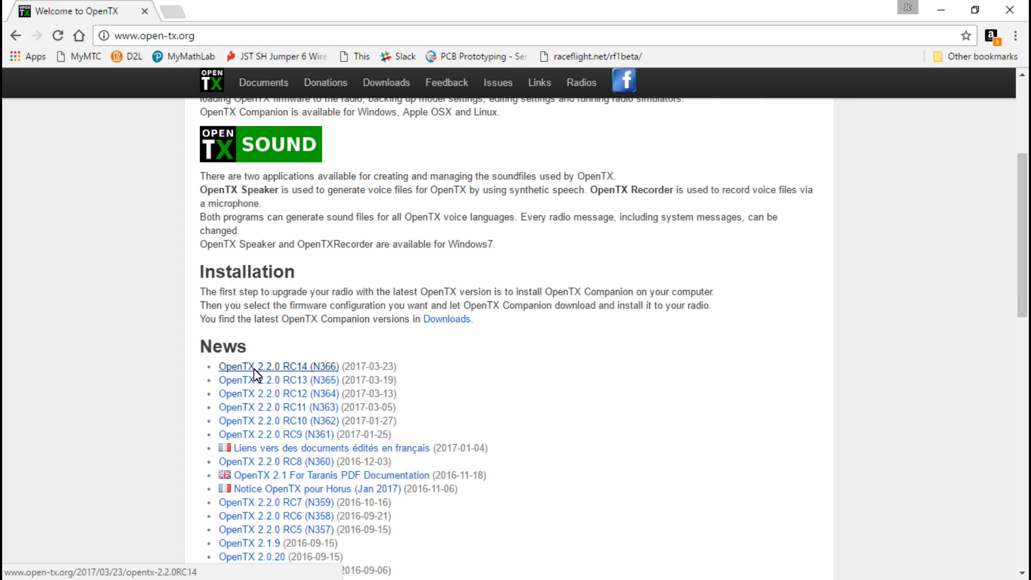
Open the OpenTX Downloads page and examine the release branches offered there, especially the OpenTX 2.1 branch.
click(396, 83)
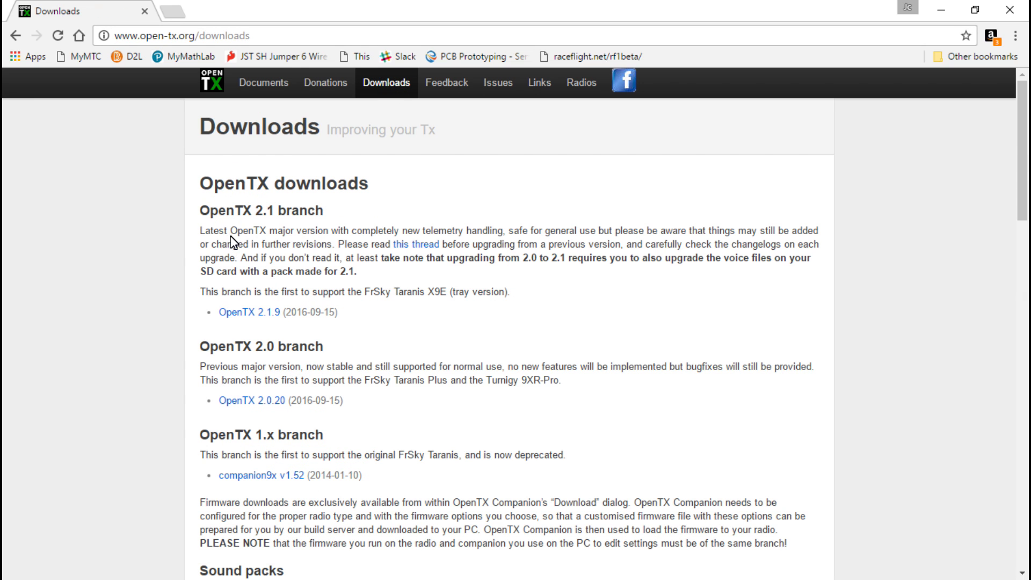
double_click(263, 210)
click(263, 225)
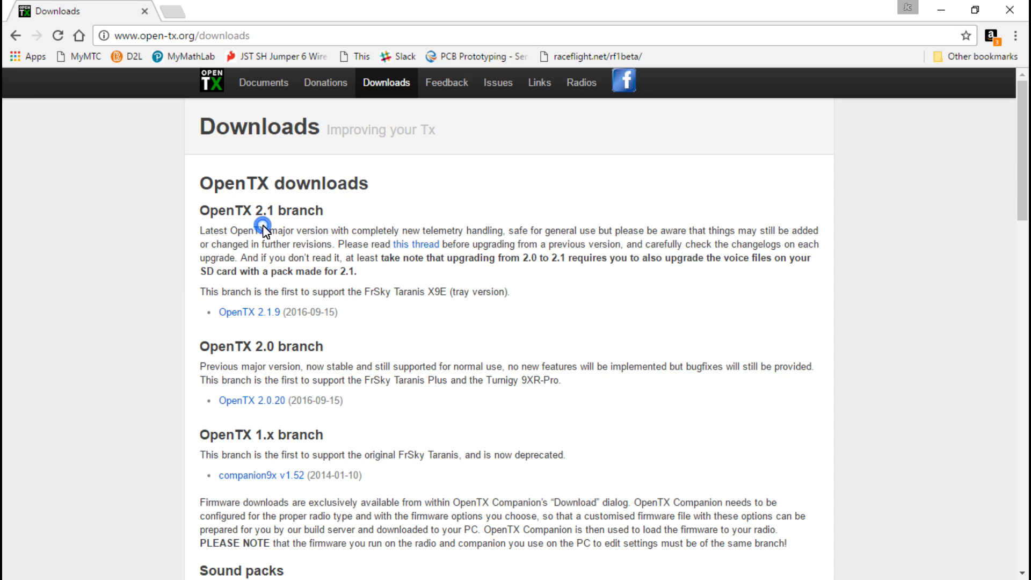
click(256, 86)
key(alt+Left)
key(alt+Left)
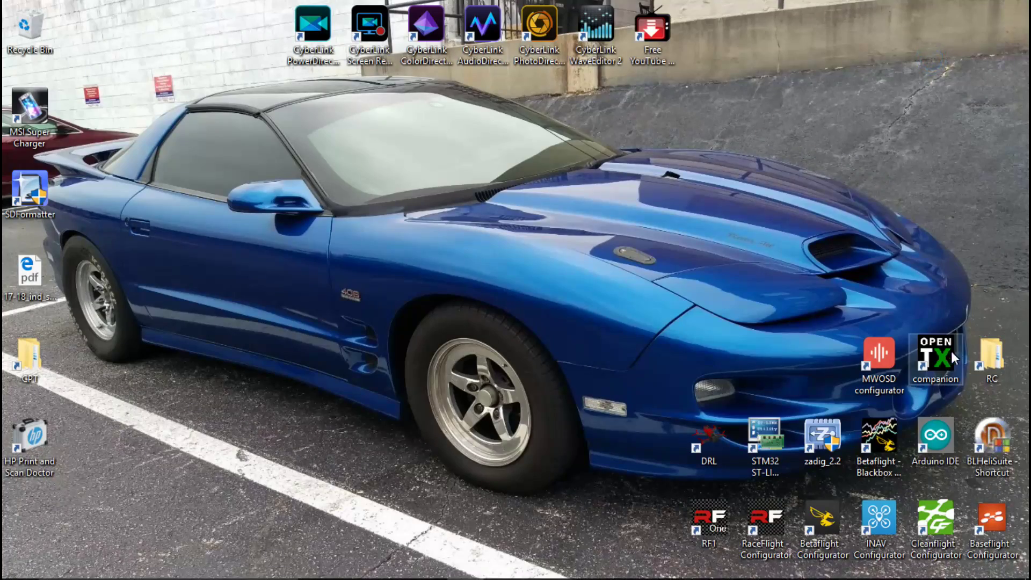
Launch OpenTX Companion and read the models and settings from the connected radio.
double_click(941, 355)
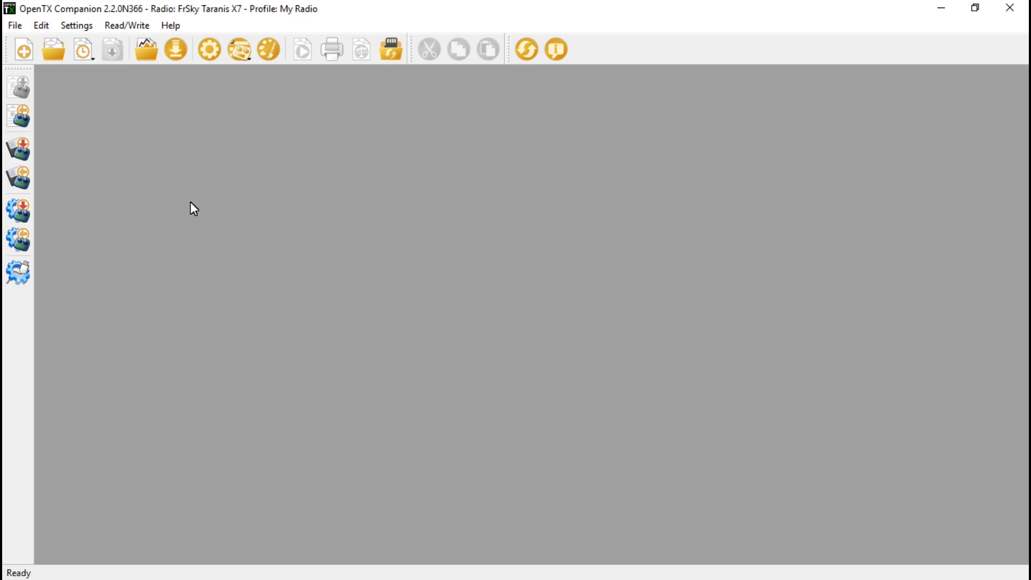
click(24, 124)
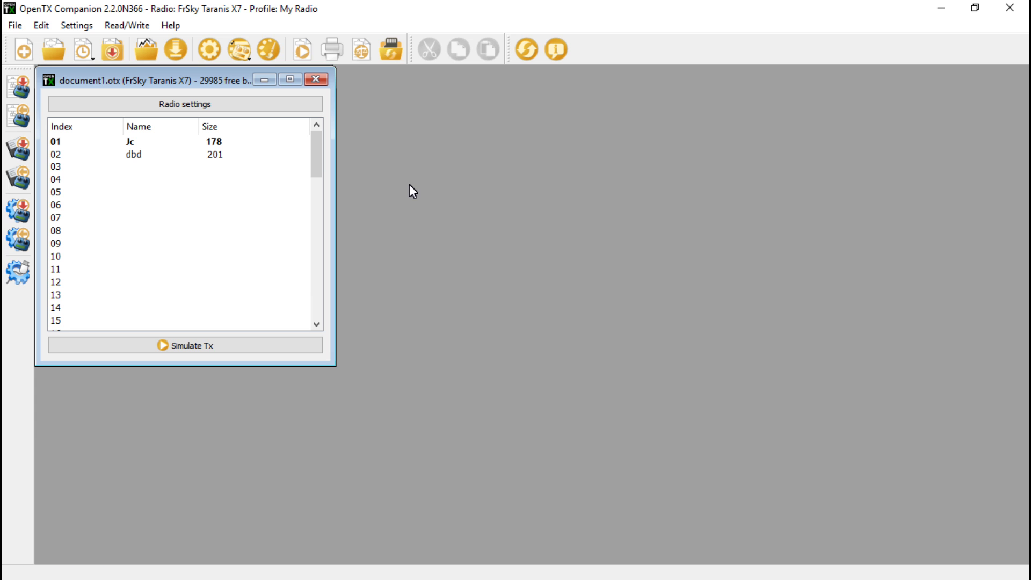
Review the simulator and application settings, keep OpenTX firmware nightly builds enabled, and accept the settings.
click(209, 49)
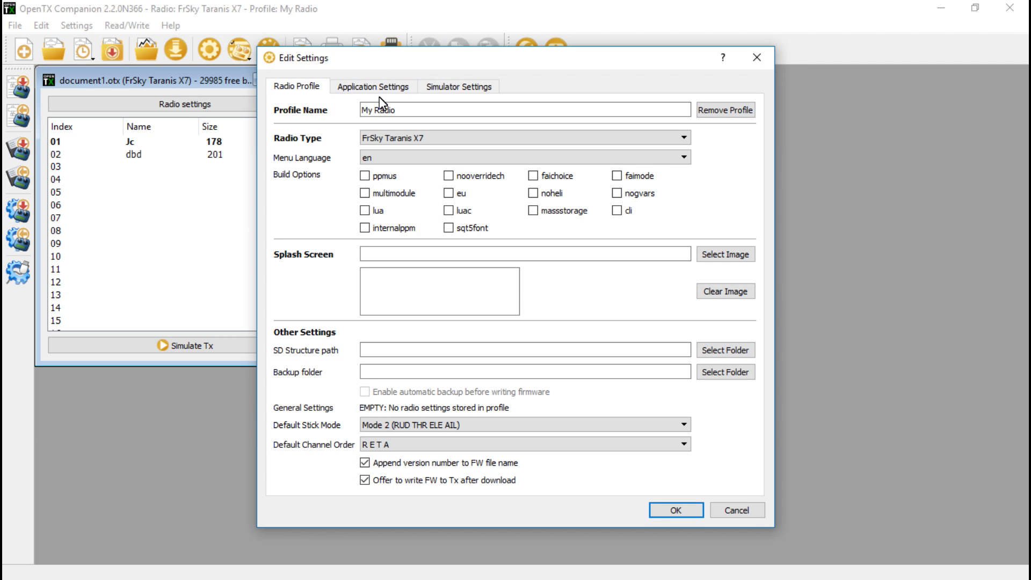
click(449, 90)
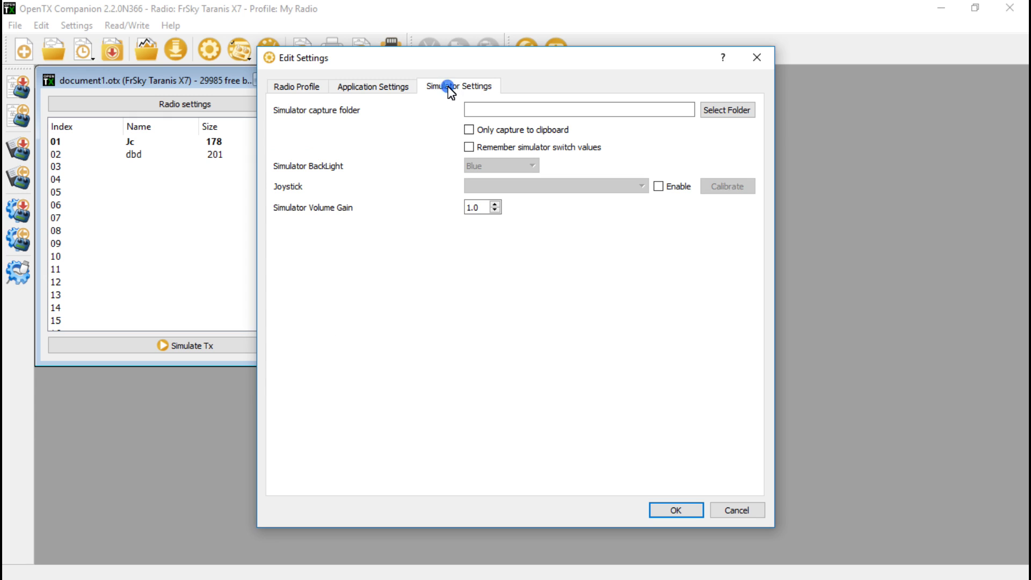
click(375, 86)
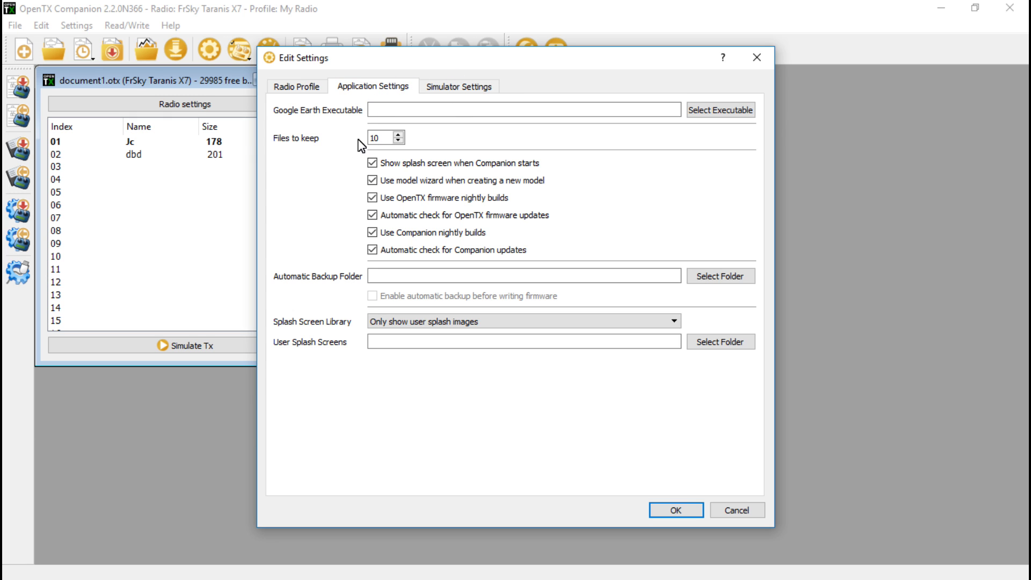
click(372, 198)
click(372, 198)
click(675, 511)
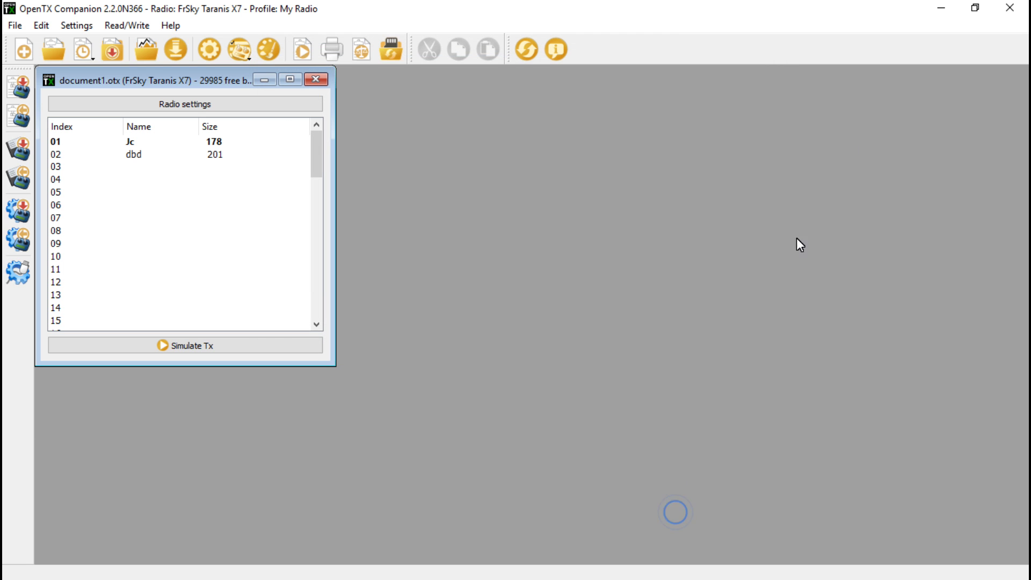
Restart OpenTX Companion and read the radio's models and settings again.
click(1021, 7)
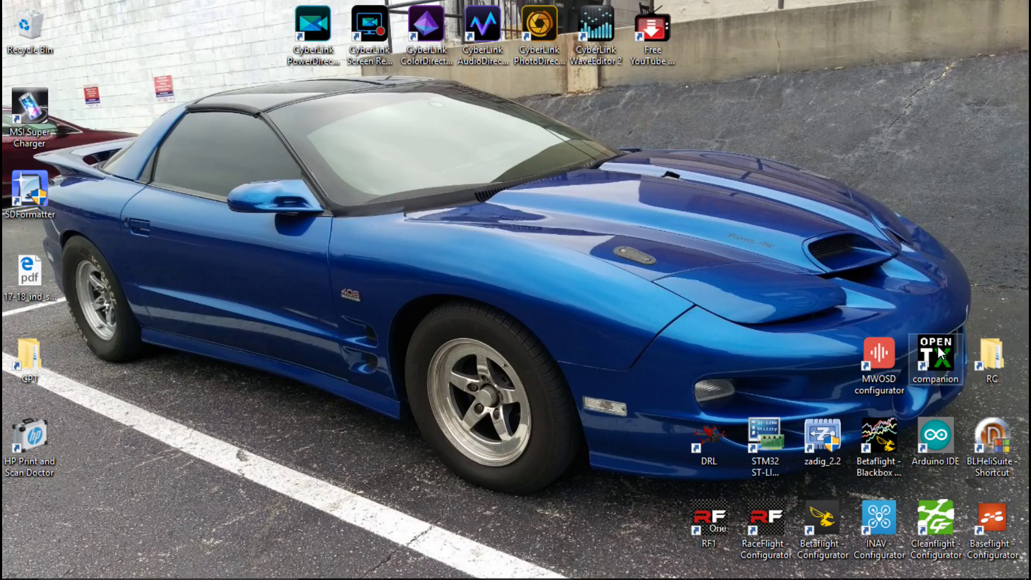
double_click(937, 346)
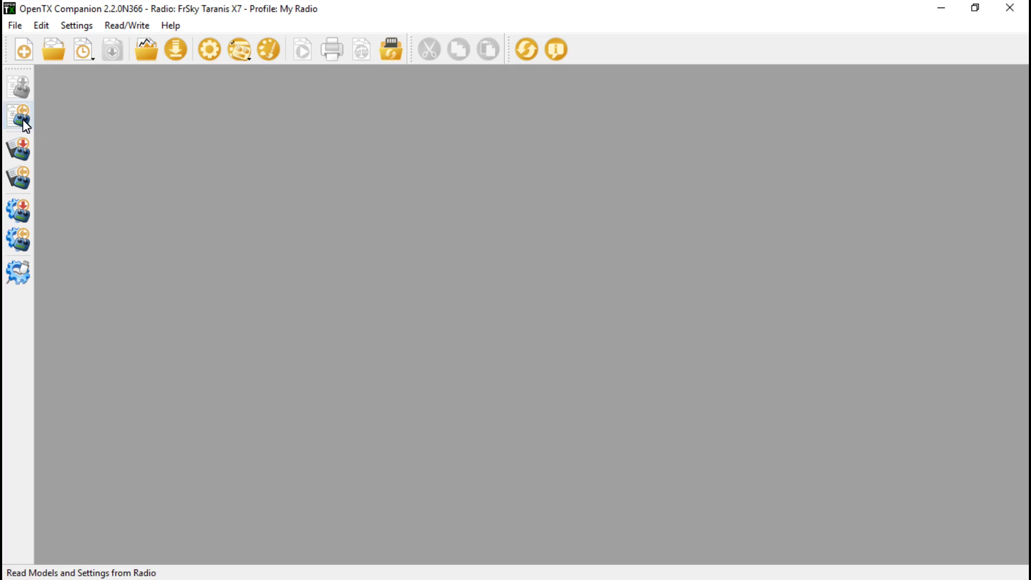
click(18, 116)
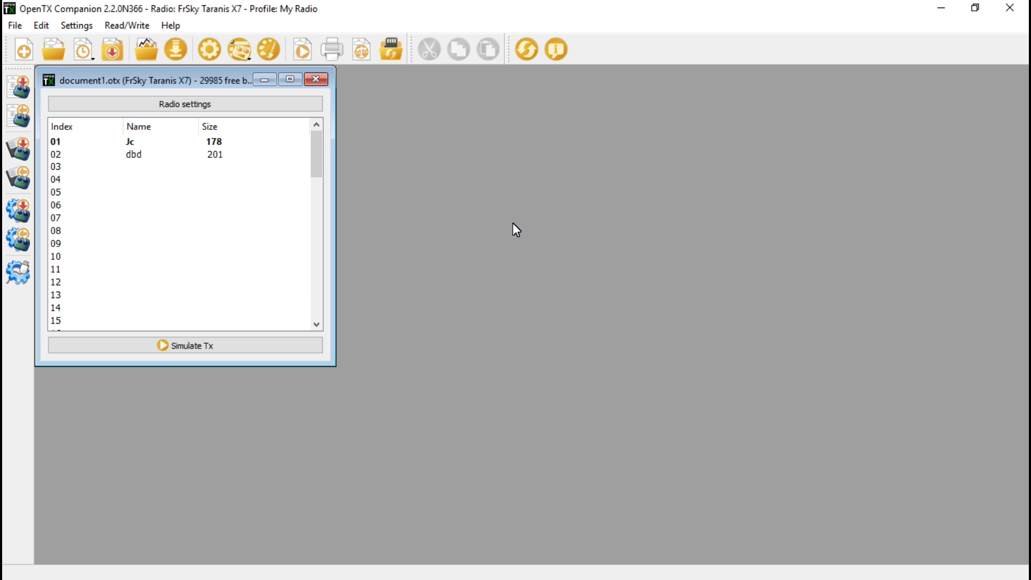
Download the radio firmware and save it as opentx-x7-en-2.2.0N366 in the RC > OpenTX > Firmware folder on HardDrive (D:).
click(177, 52)
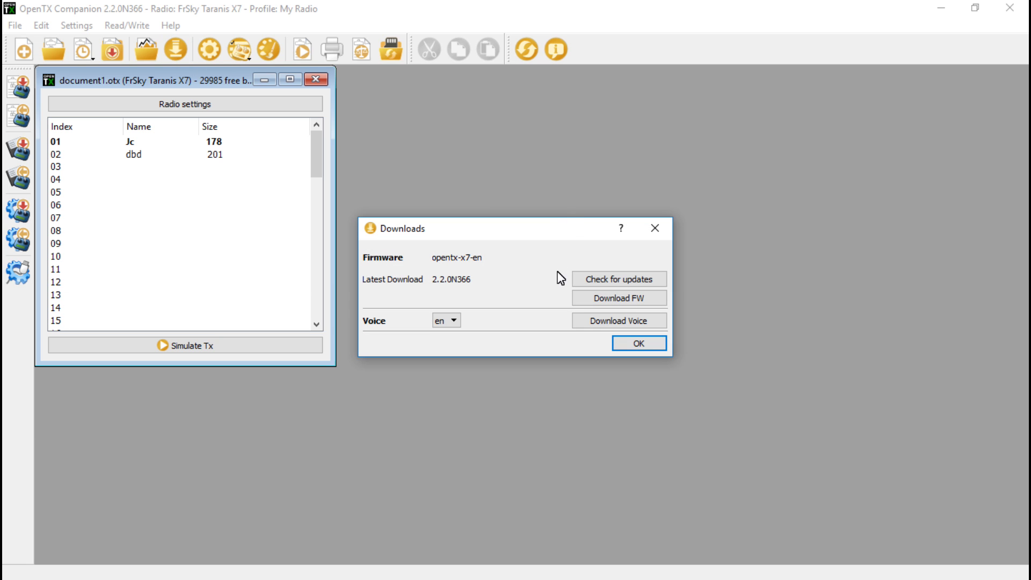
click(620, 299)
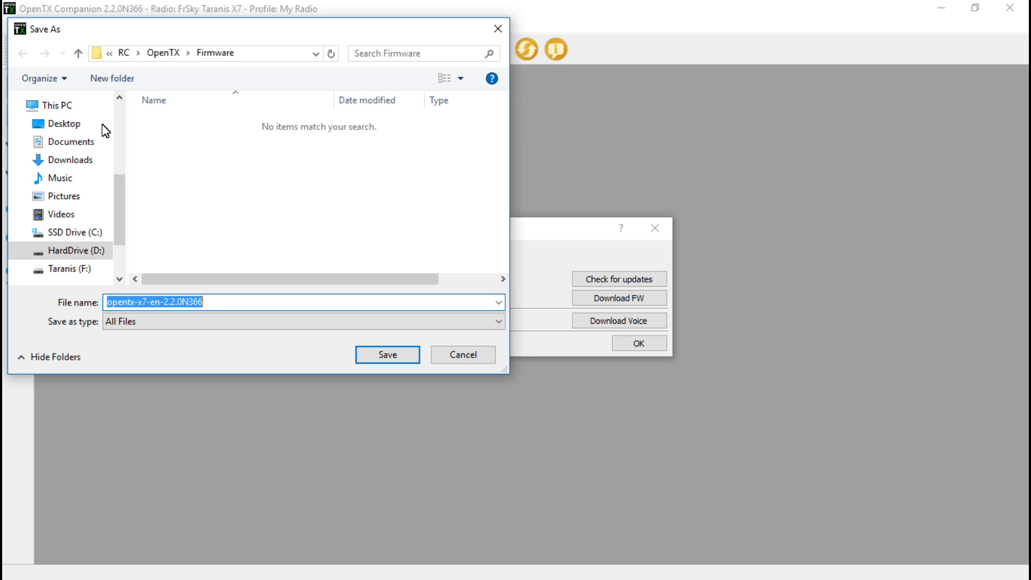
scroll(73, 218, up, 4)
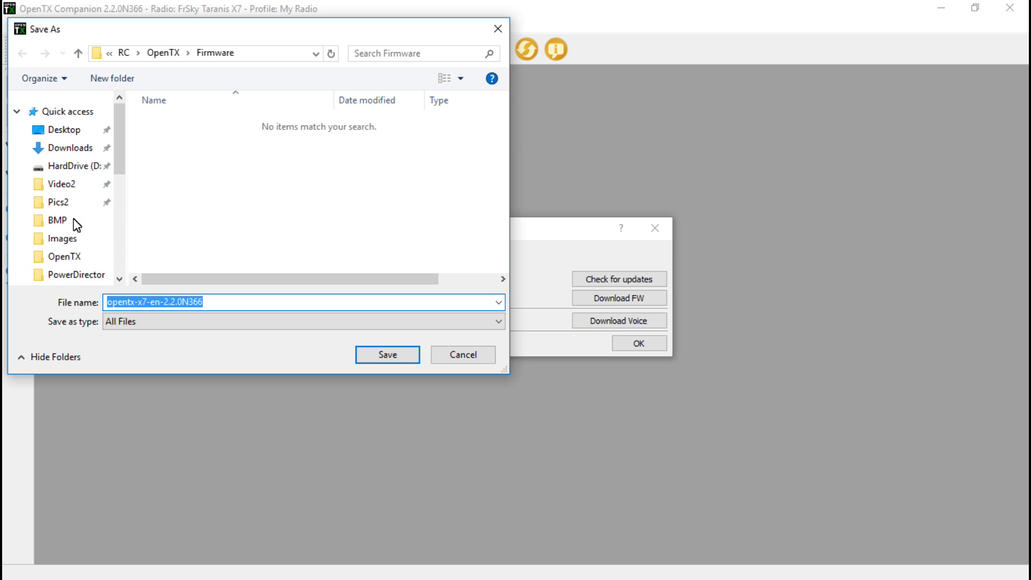
scroll(74, 212, down, 1)
scroll(76, 215, up, 1)
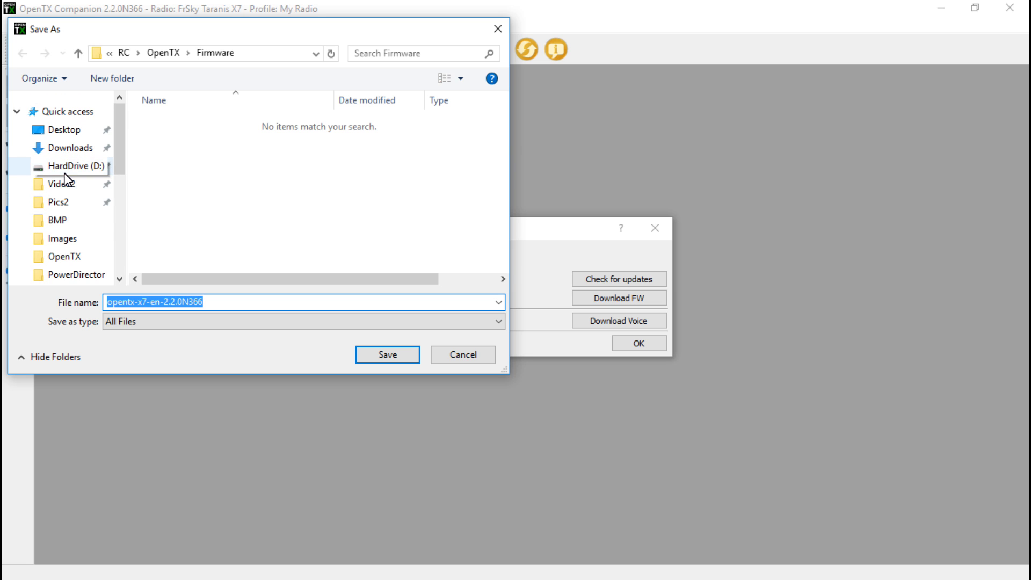
scroll(75, 220, down, 3)
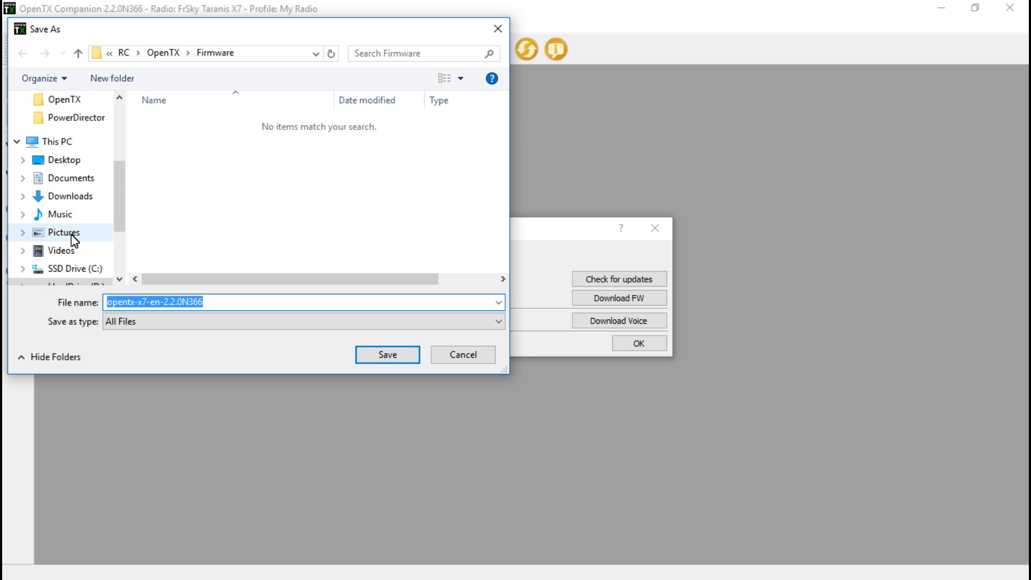
scroll(76, 227, up, 3)
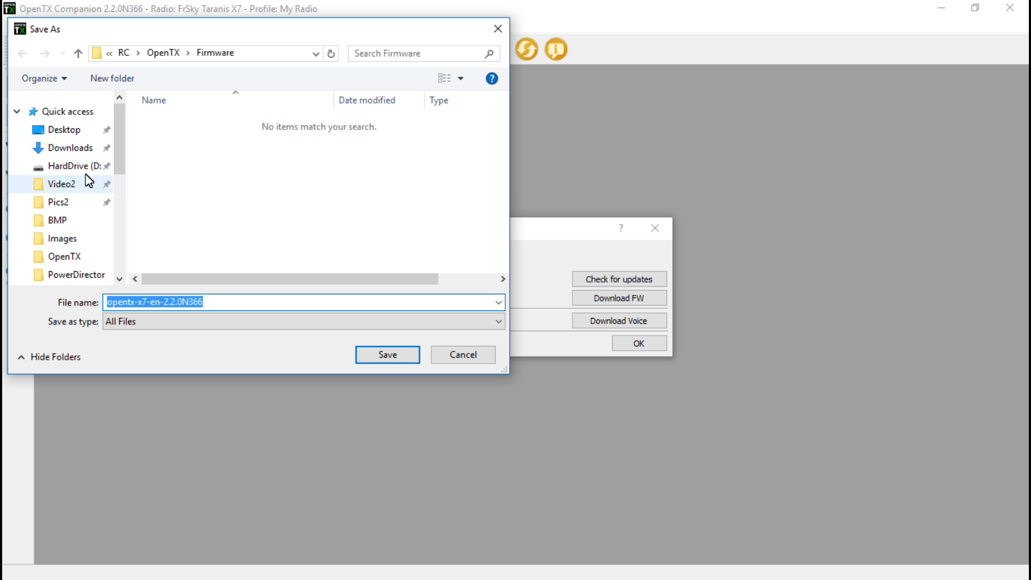
click(165, 53)
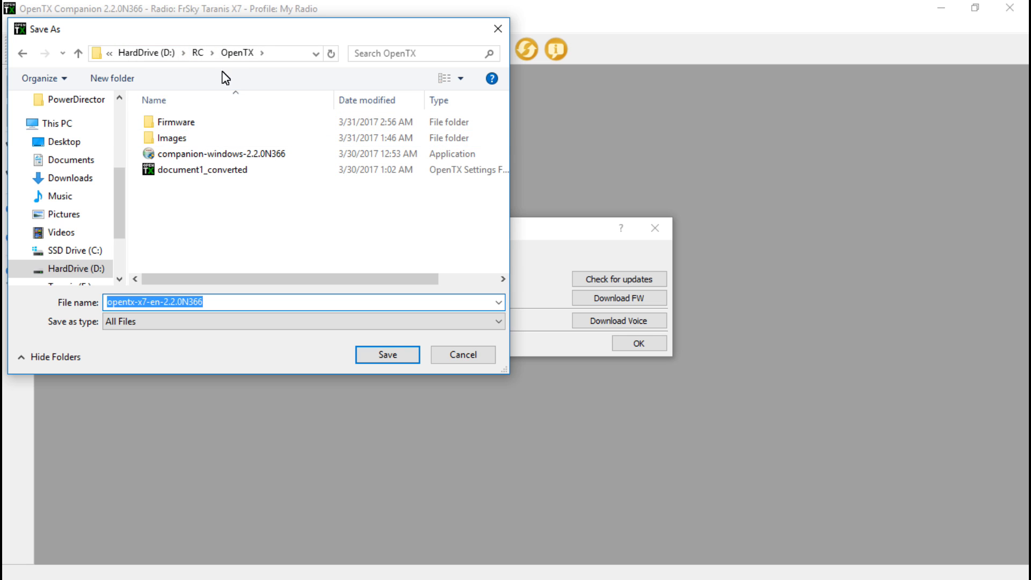
double_click(176, 126)
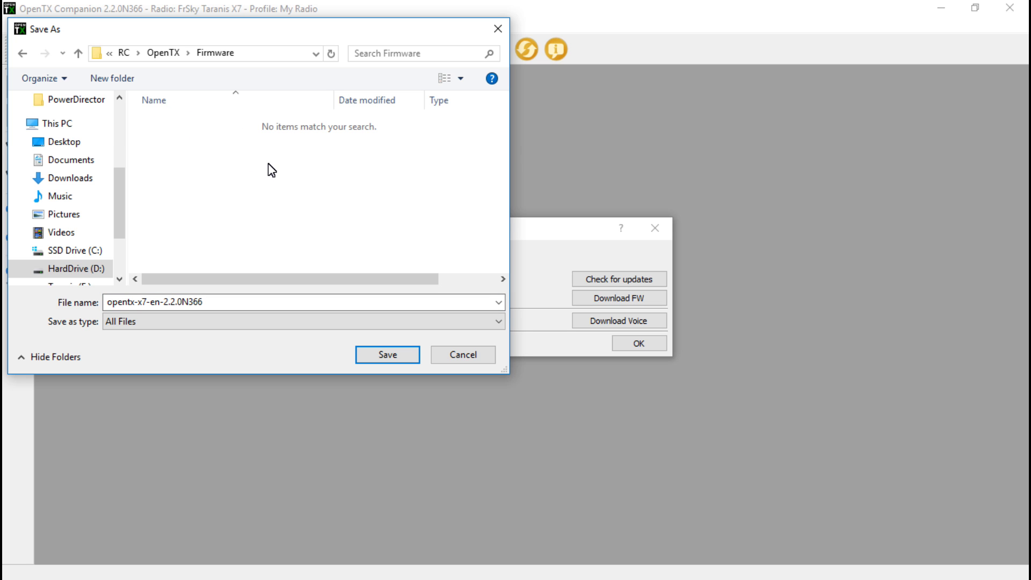
click(384, 354)
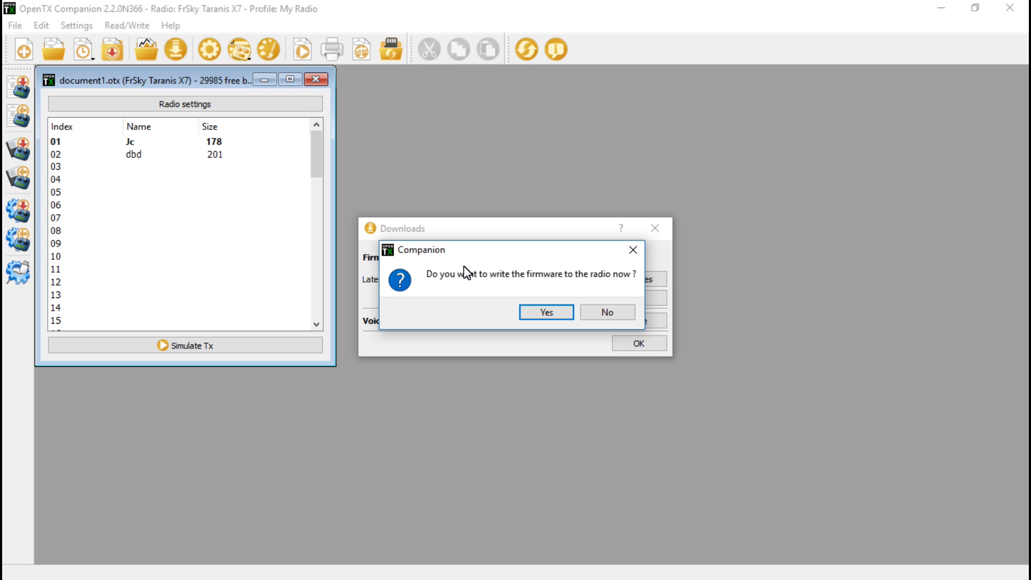
Write the downloaded opentx-x7-en-2.2.0N366.bin firmware to the radio with the firmware start screen and hardware compatibility check enabled.
click(543, 314)
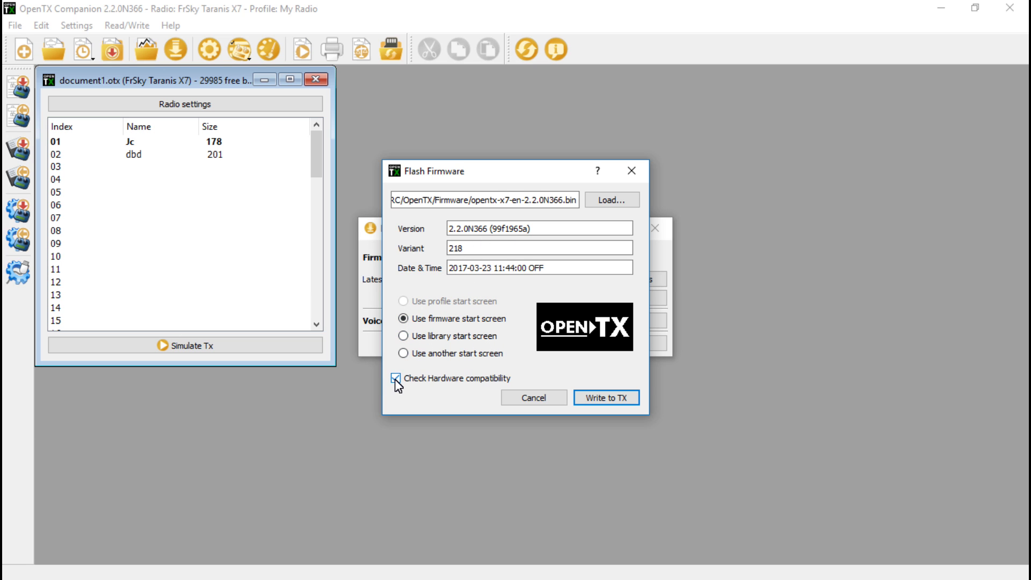
click(598, 400)
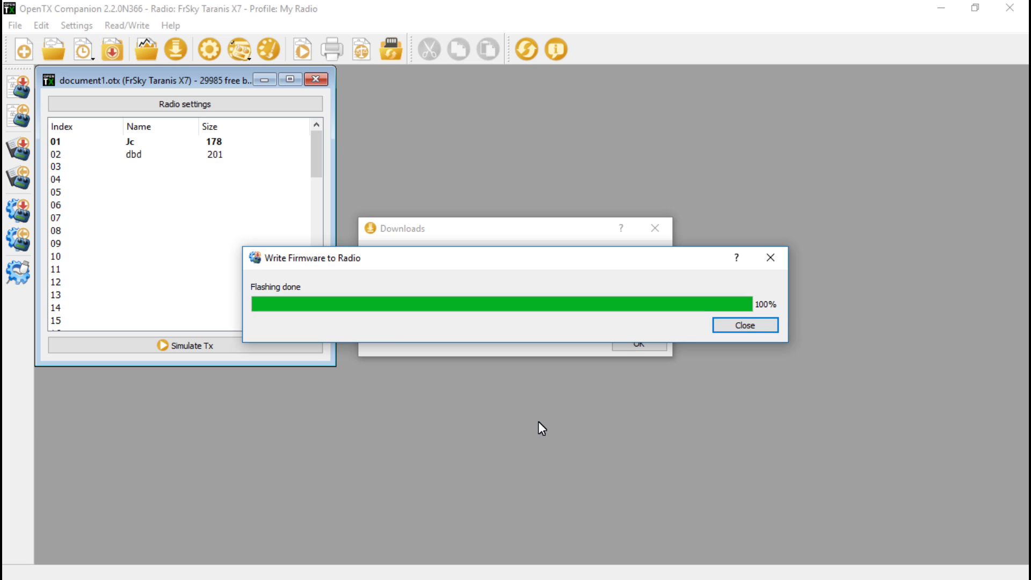
click(745, 325)
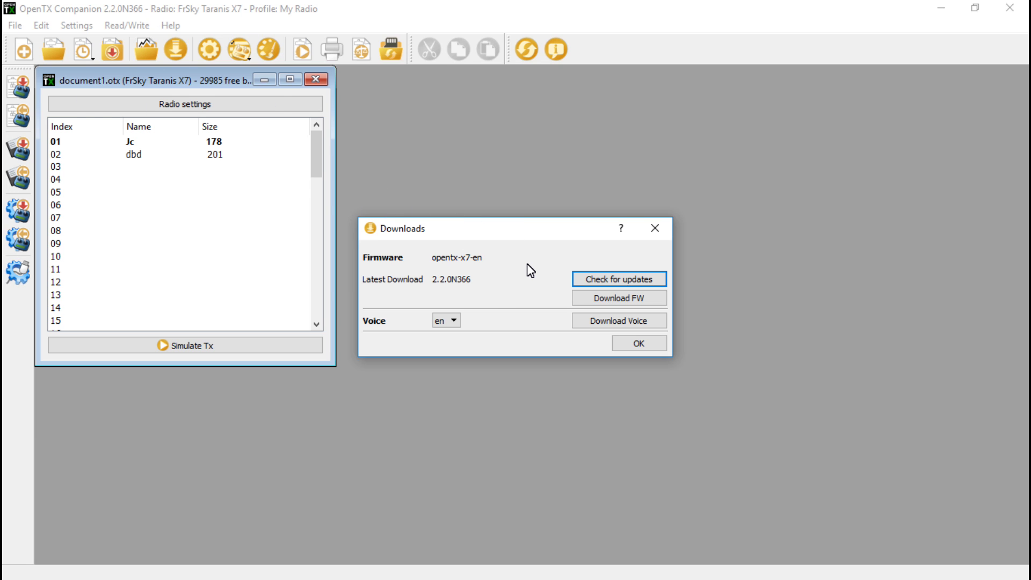
Check for firmware updates, dismiss the Downloads dialog and close OpenTX Companion.
click(623, 282)
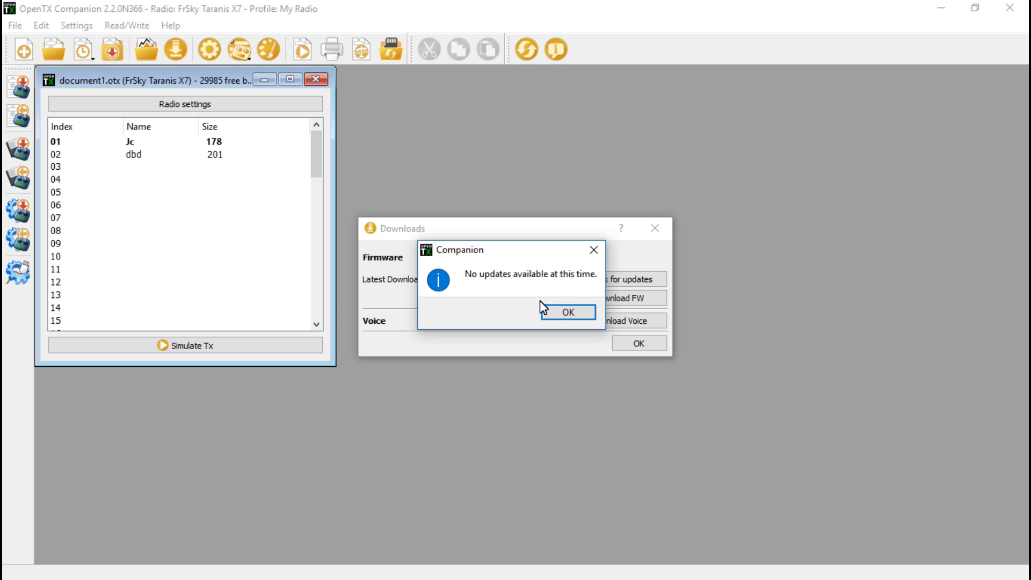
click(561, 312)
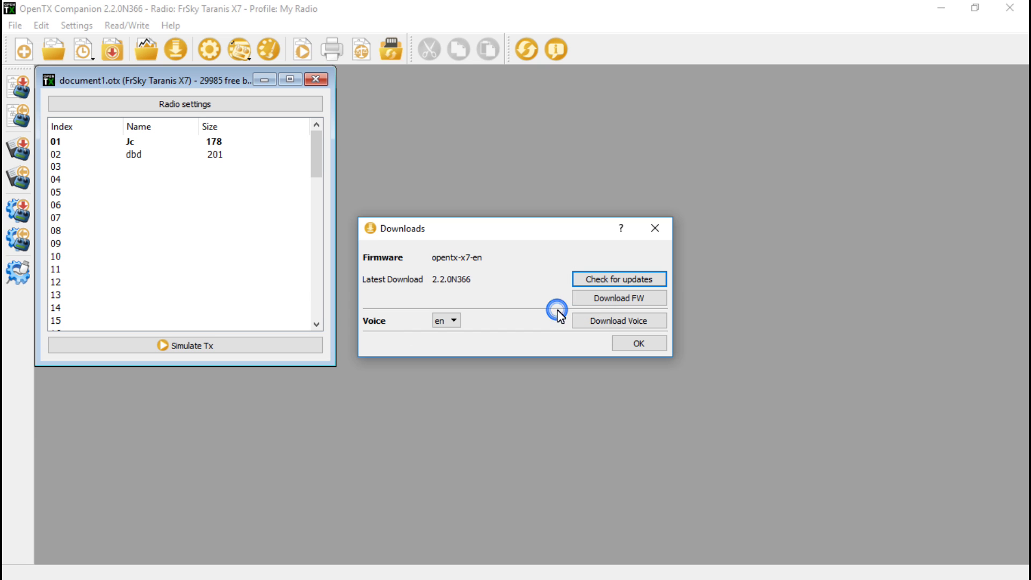
click(629, 346)
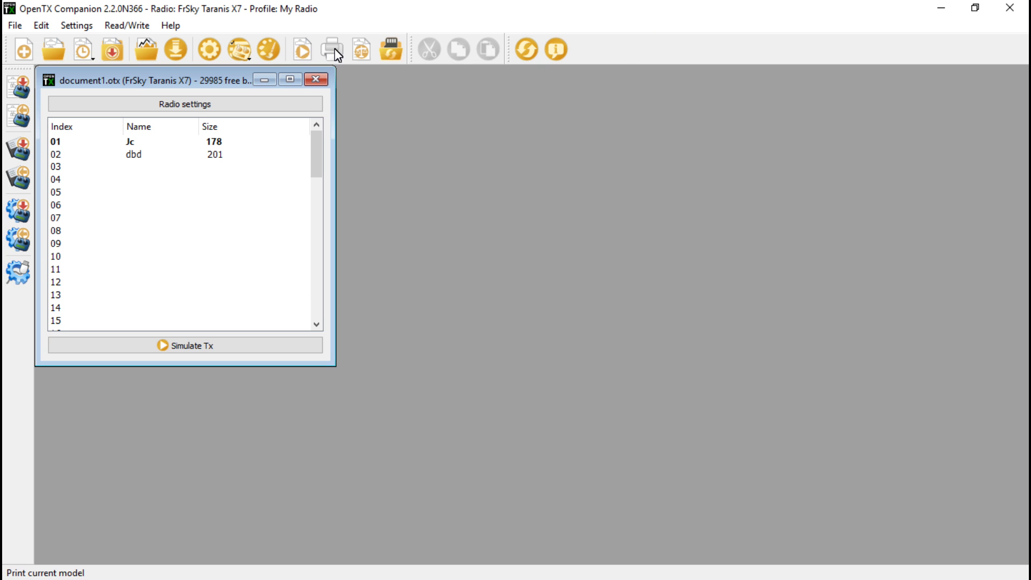
click(1010, 8)
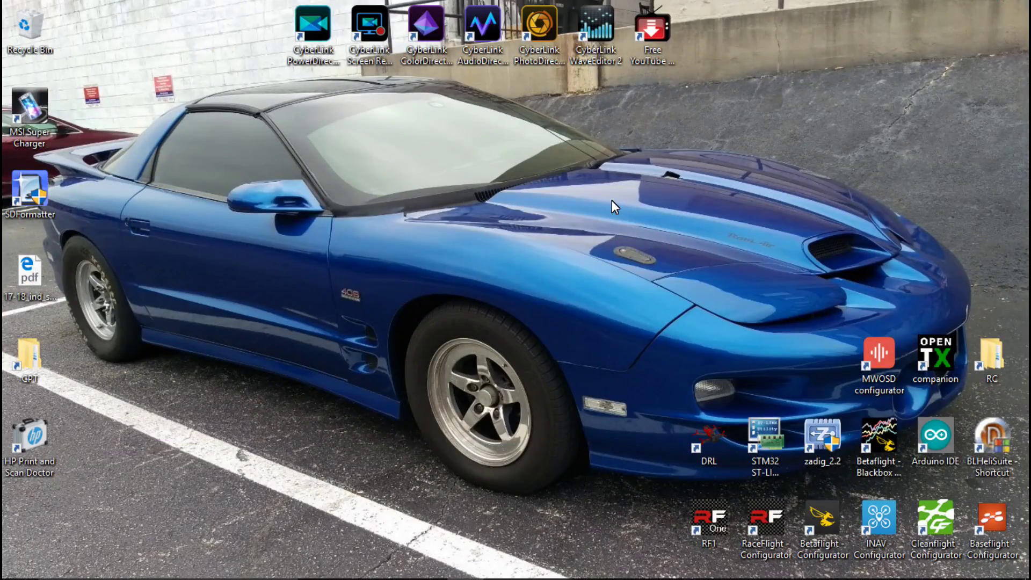